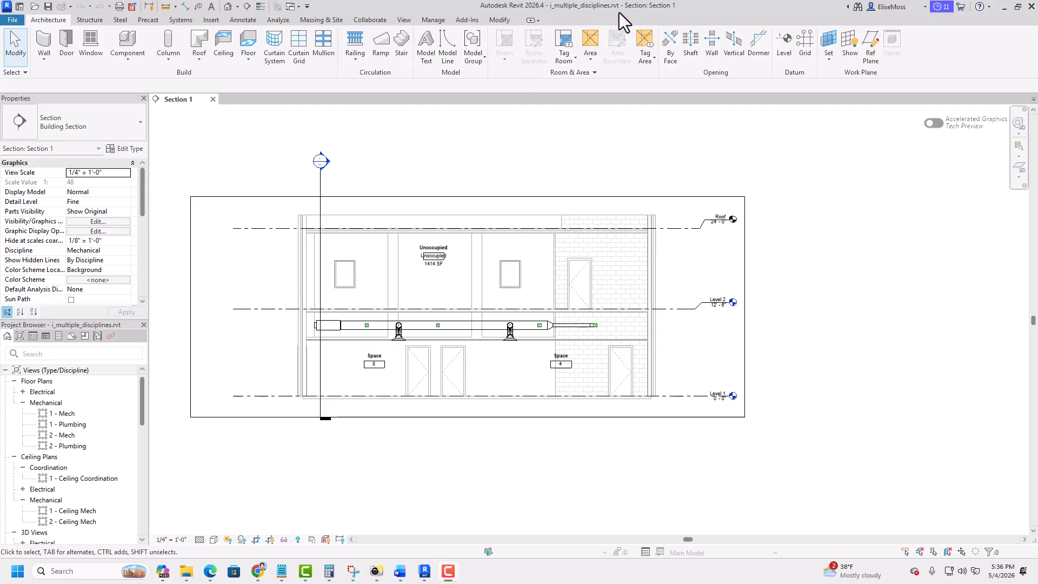
# - Link the Revit model i_struct.rvt with Auto - Internal Origin to Internal Origin positioning
pyautogui.click(210, 20)
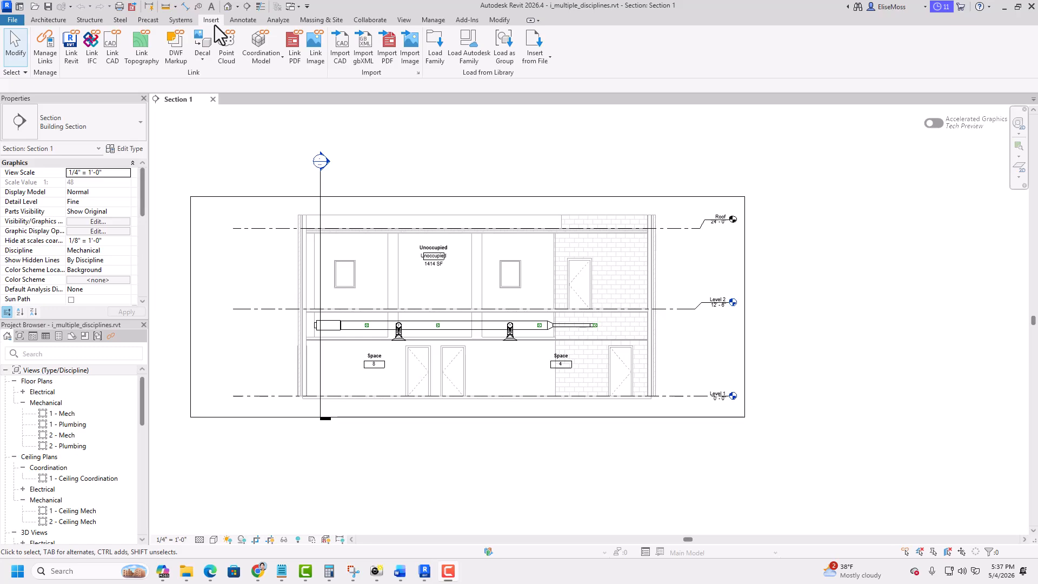
pyautogui.click(70, 57)
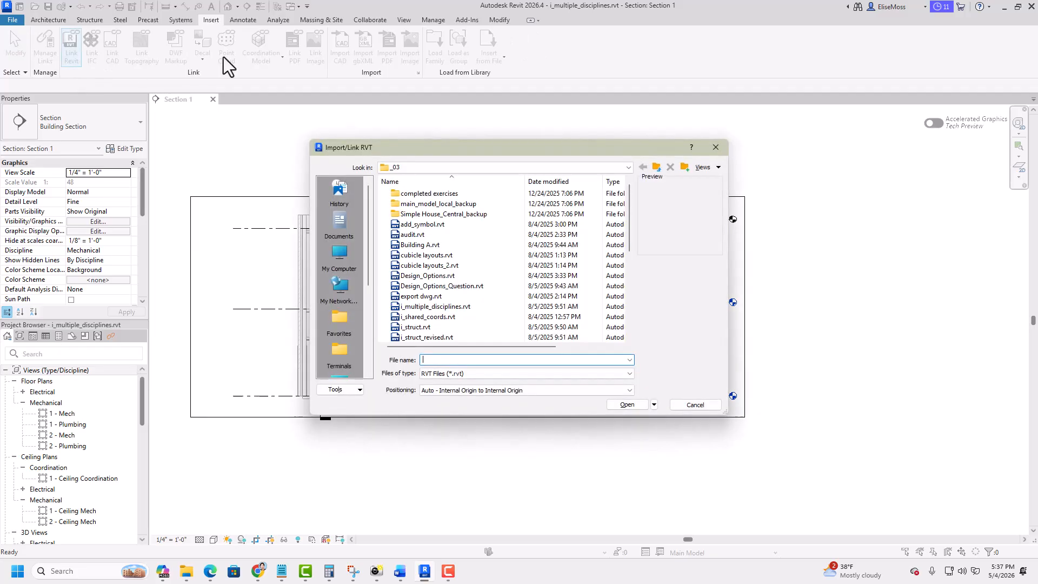
pyautogui.click(404, 328)
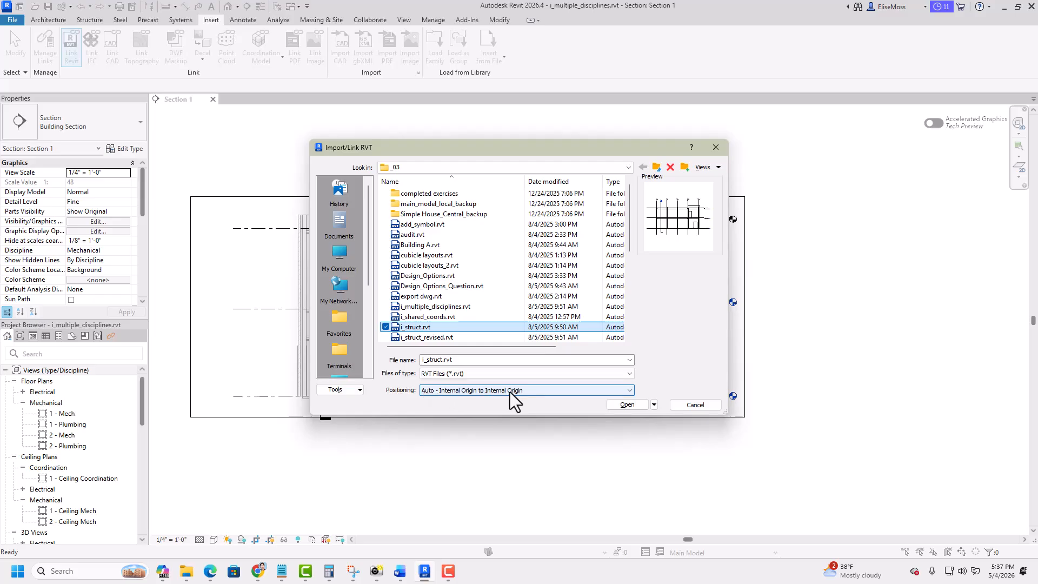
pyautogui.click(627, 406)
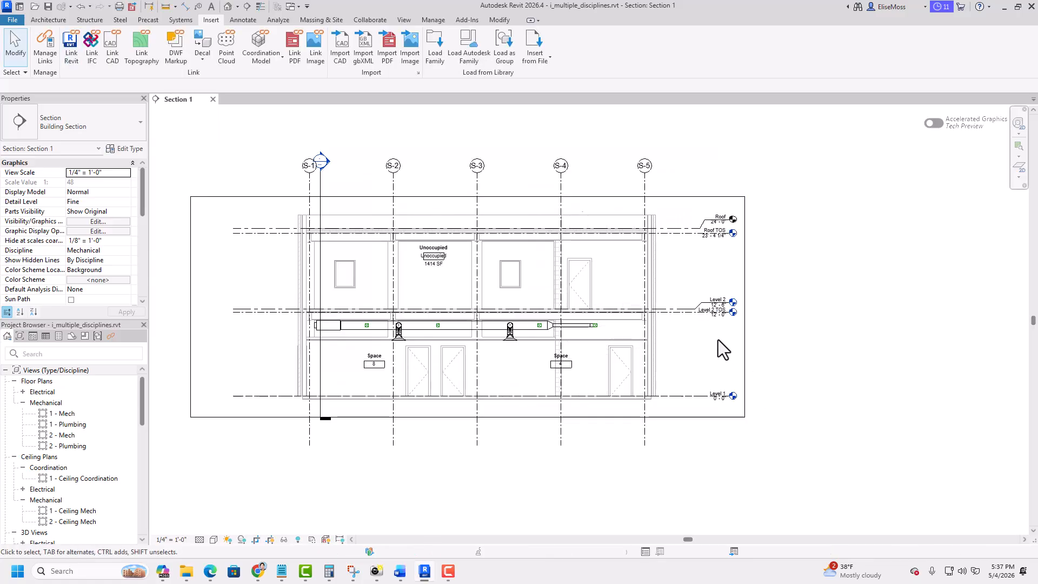
# - Start Copy/Monitor on the linked i_struct.rvt model and monitor the host Level 1 against the linked Level 1
pyautogui.scroll(2, 707, 324)
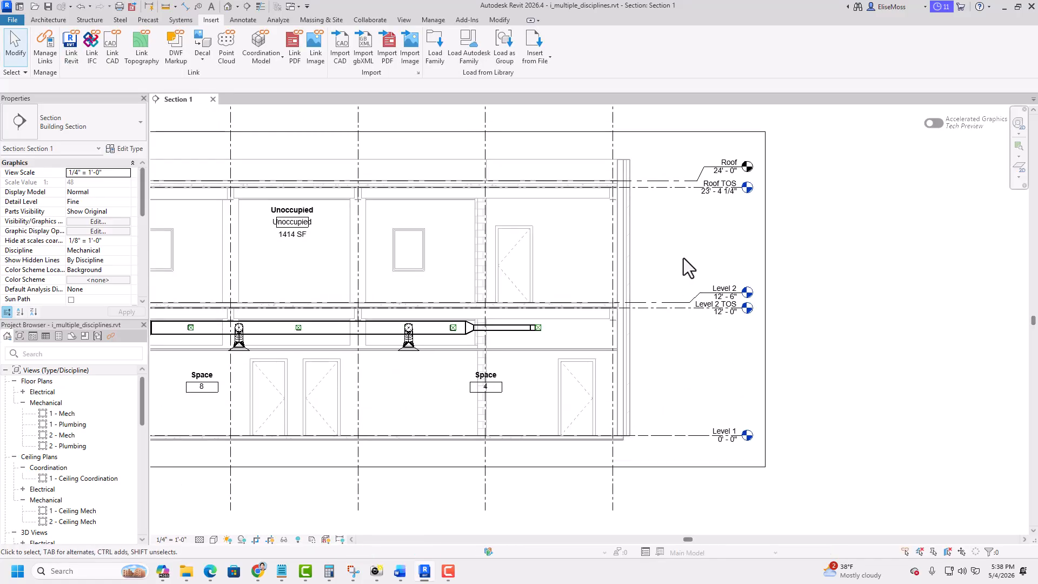
pyautogui.click(370, 21)
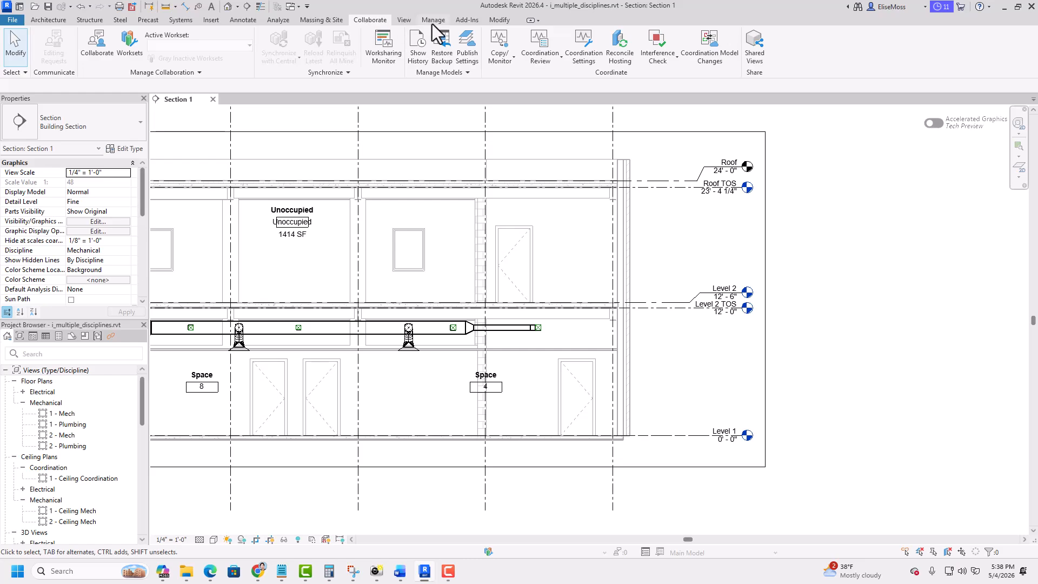
pyautogui.click(512, 59)
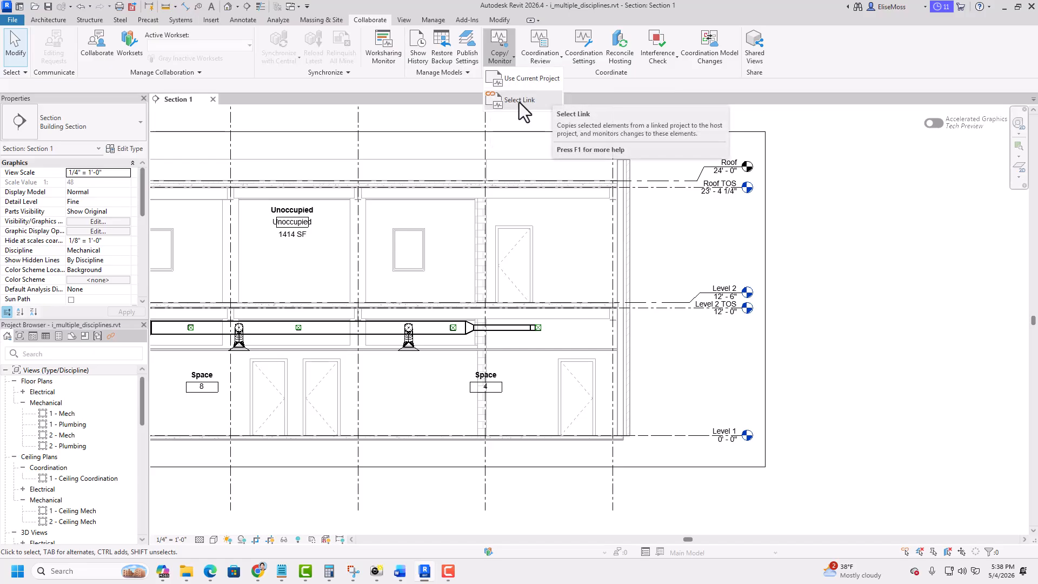
pyautogui.click(518, 102)
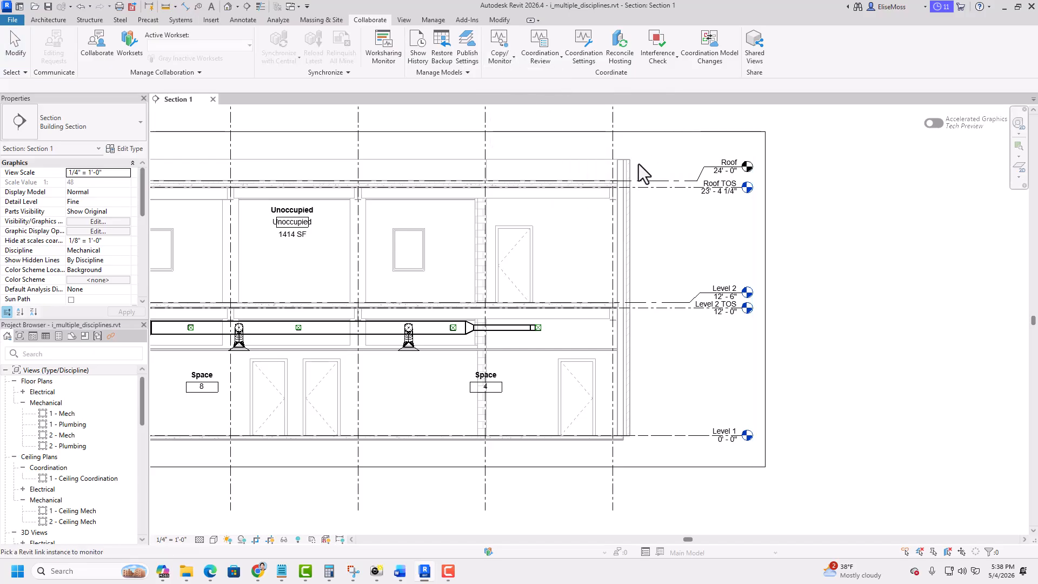
pyautogui.click(623, 294)
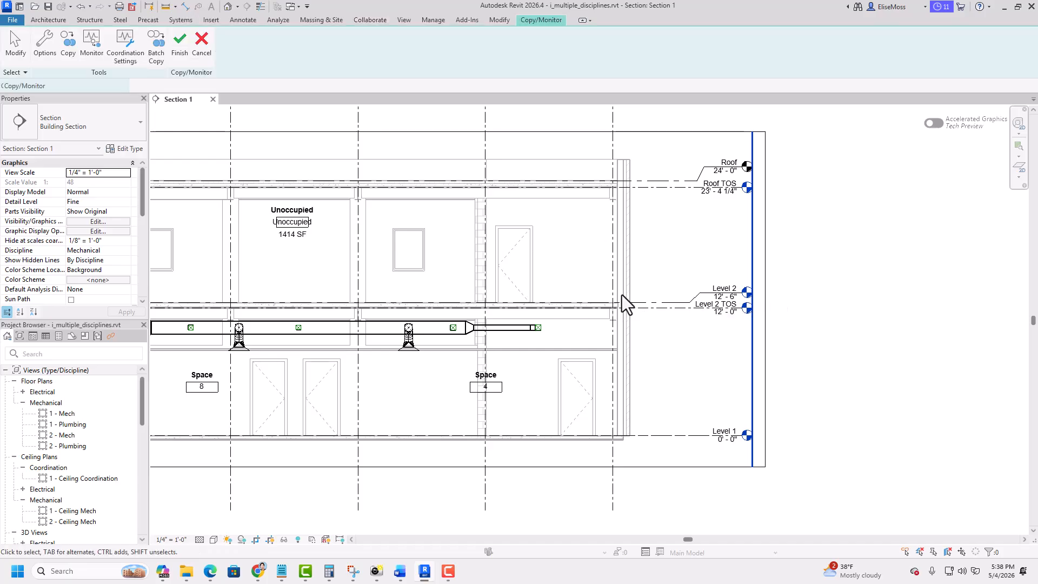
pyautogui.click(87, 48)
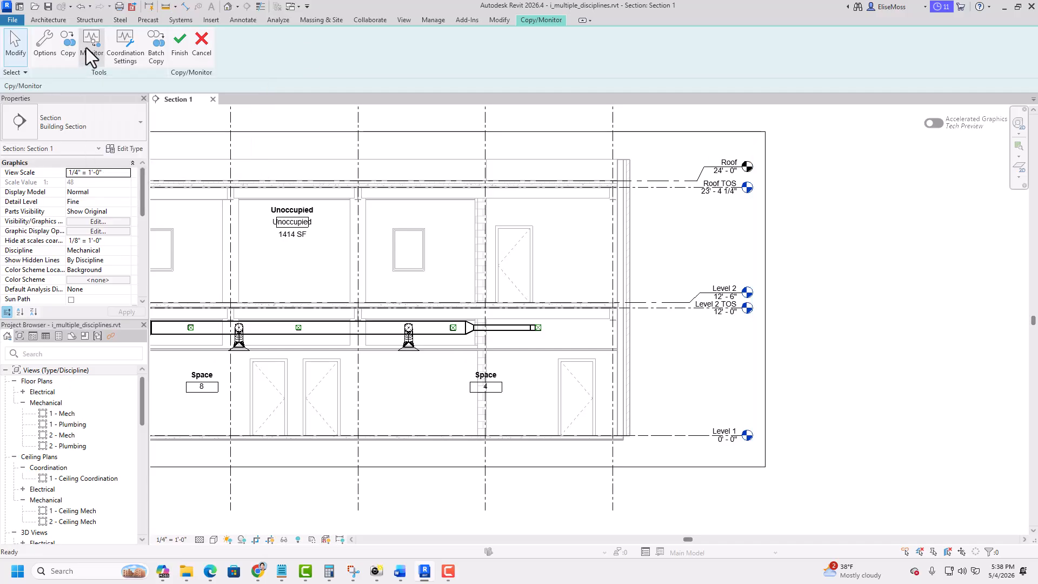
pyautogui.click(679, 434)
pyautogui.click(680, 436)
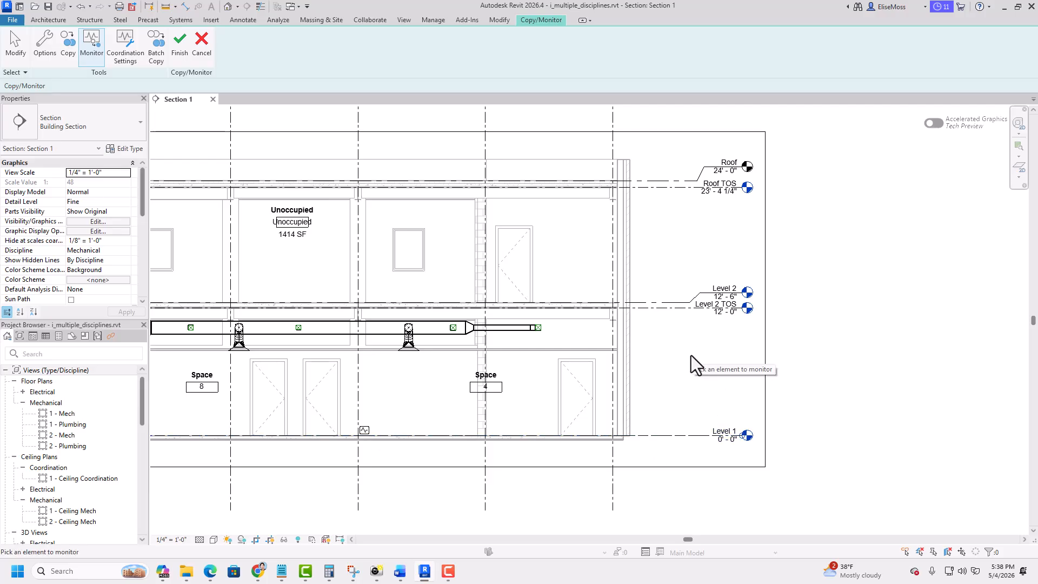
# - Monitor Level 2 against the linked Level 2 TOS and Roof against the linked Roof TOS, and finish Copy/Monitor
pyautogui.click(681, 301)
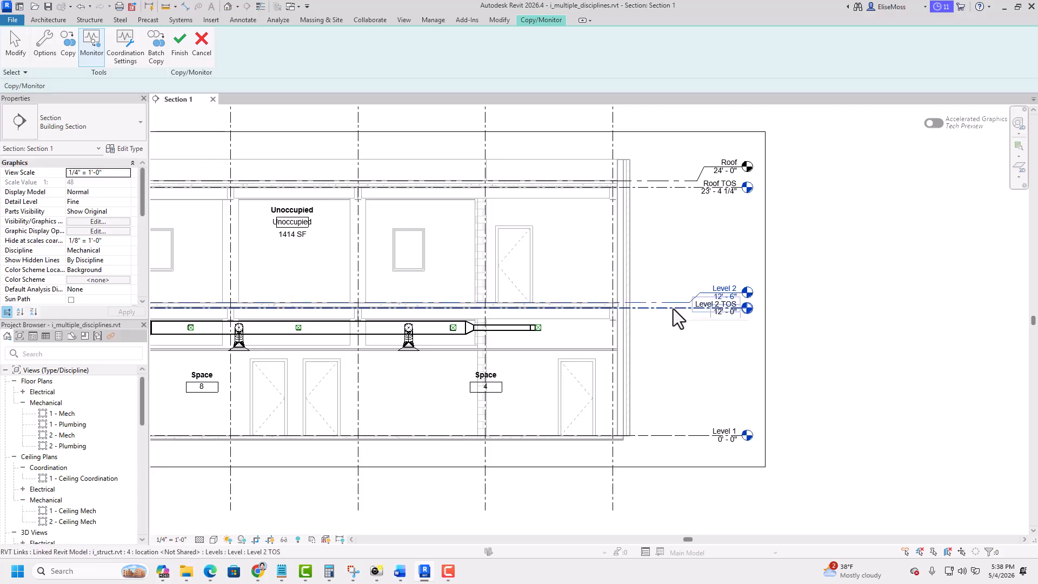
pyautogui.click(674, 309)
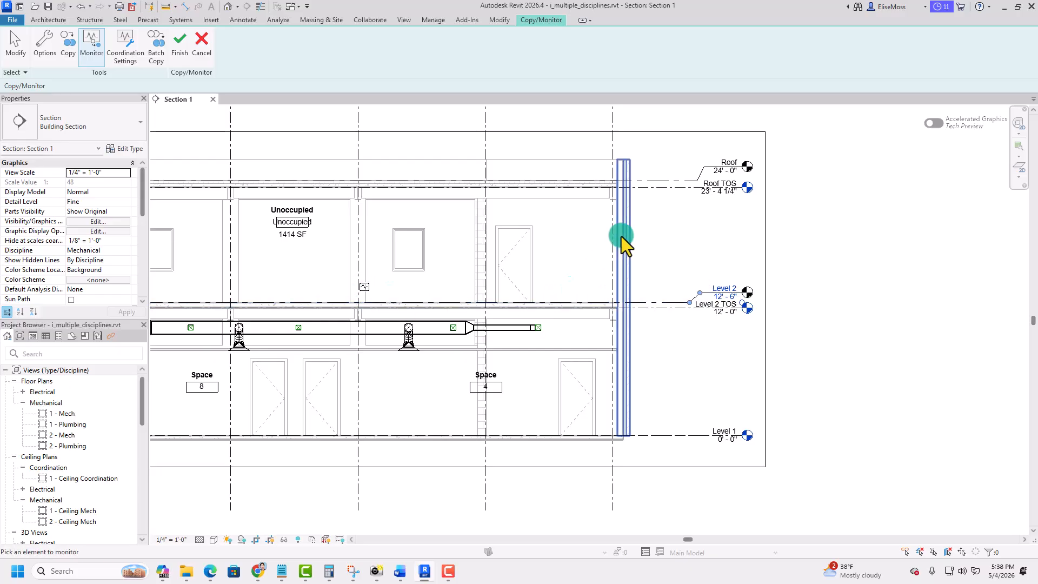
pyautogui.click(676, 180)
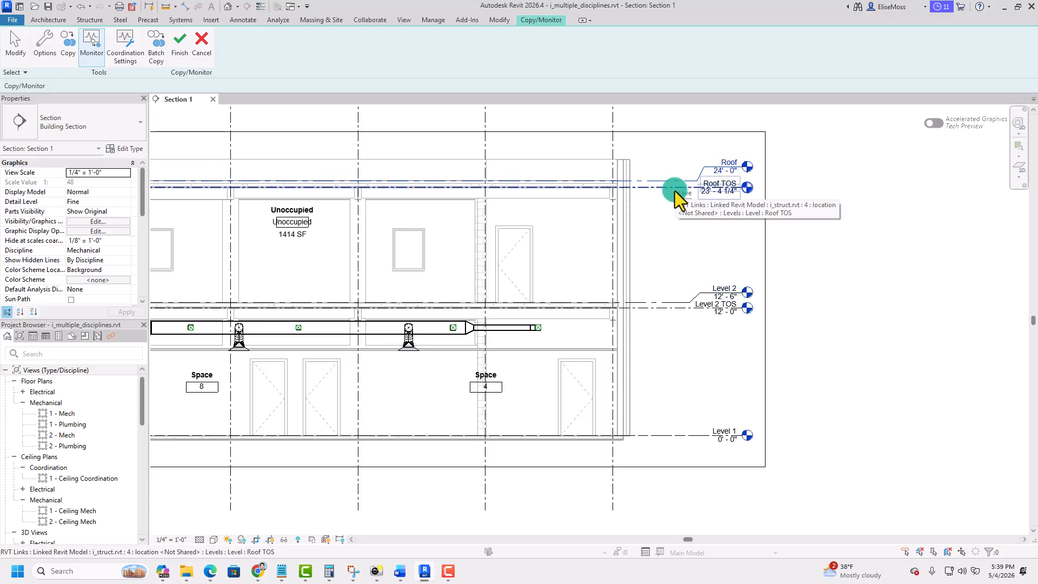
pyautogui.click(675, 191)
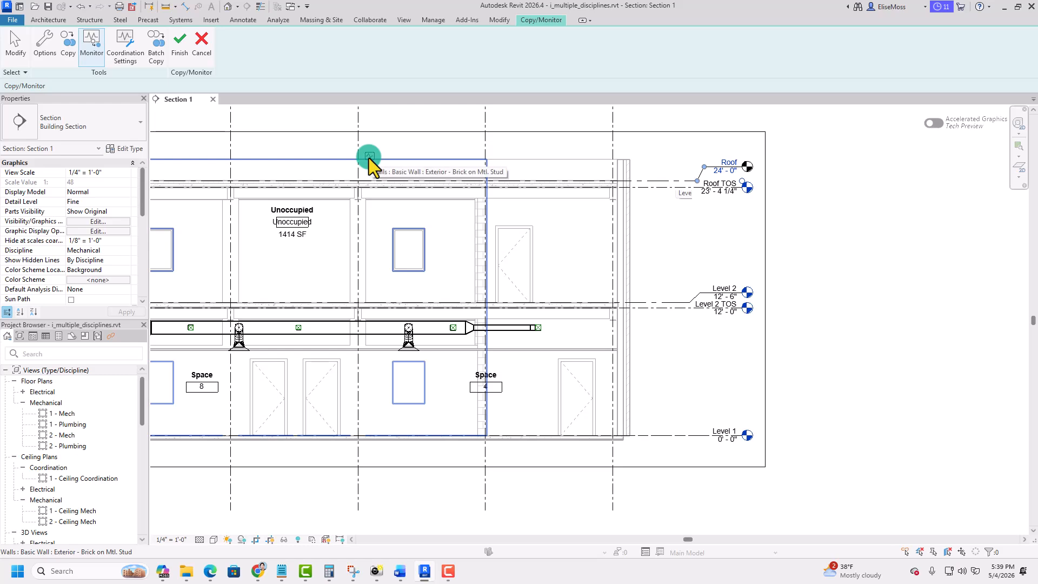
pyautogui.click(180, 42)
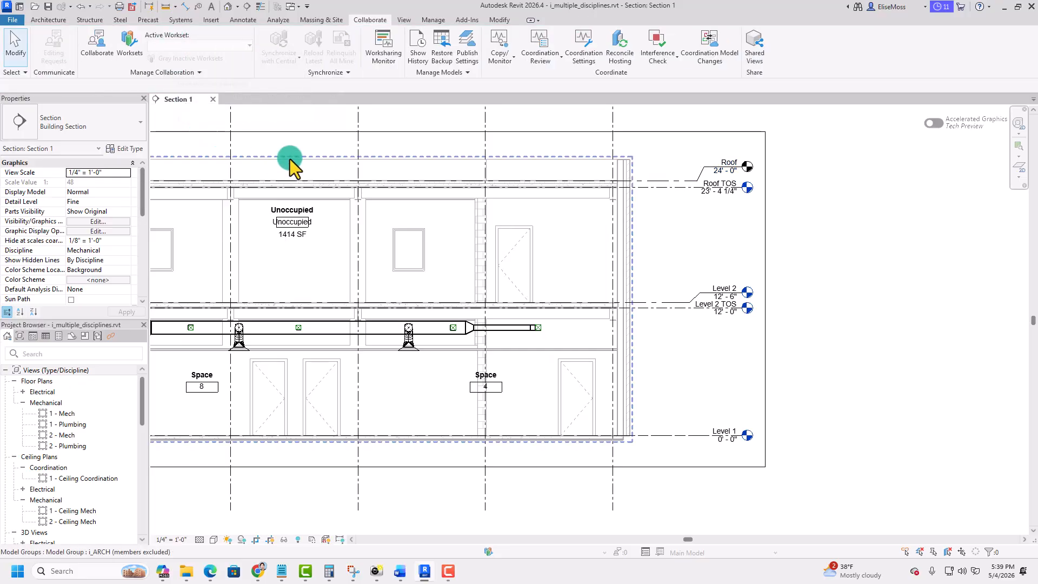
# - Reload the i_struct.rvt link from the file i_struct_revised.rvt and close the link manager
pyautogui.click(211, 20)
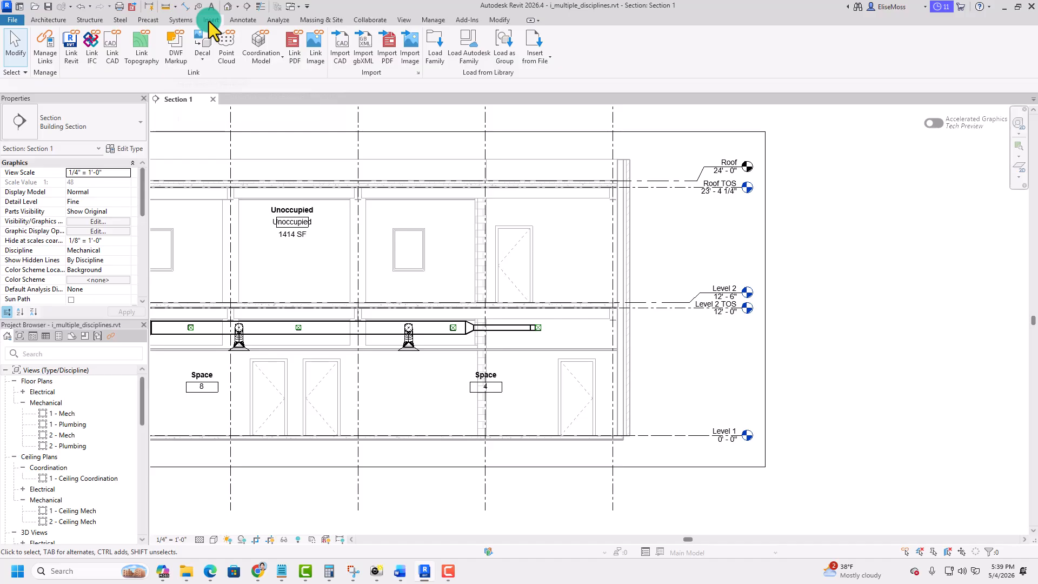
pyautogui.click(41, 55)
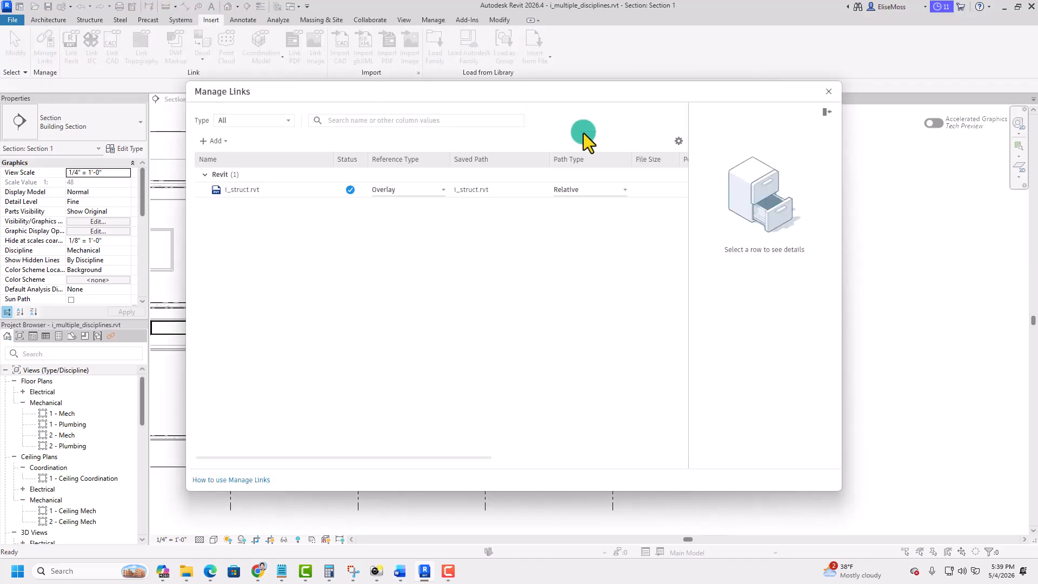
pyautogui.click(266, 193)
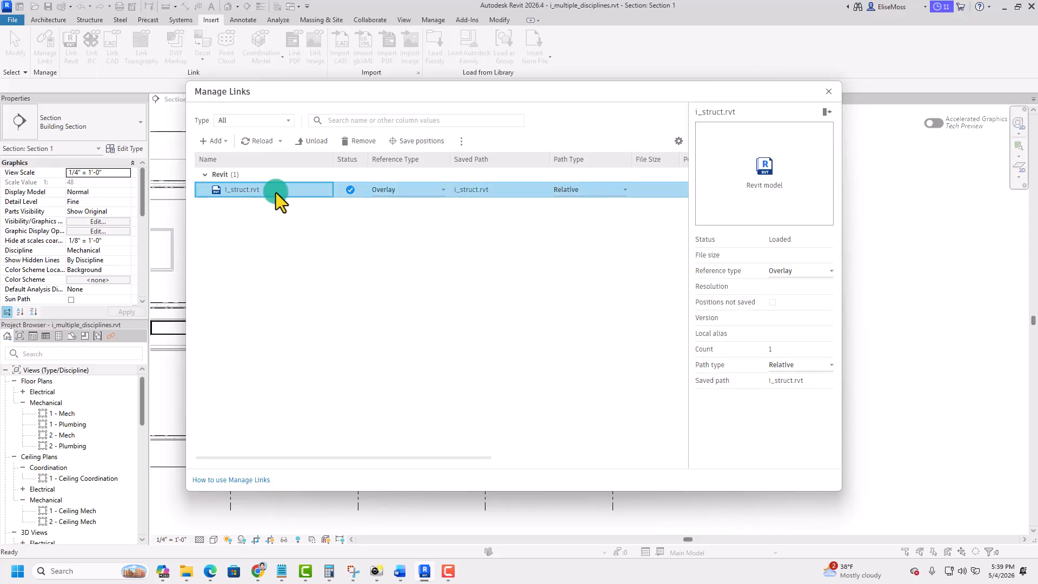
pyautogui.click(281, 142)
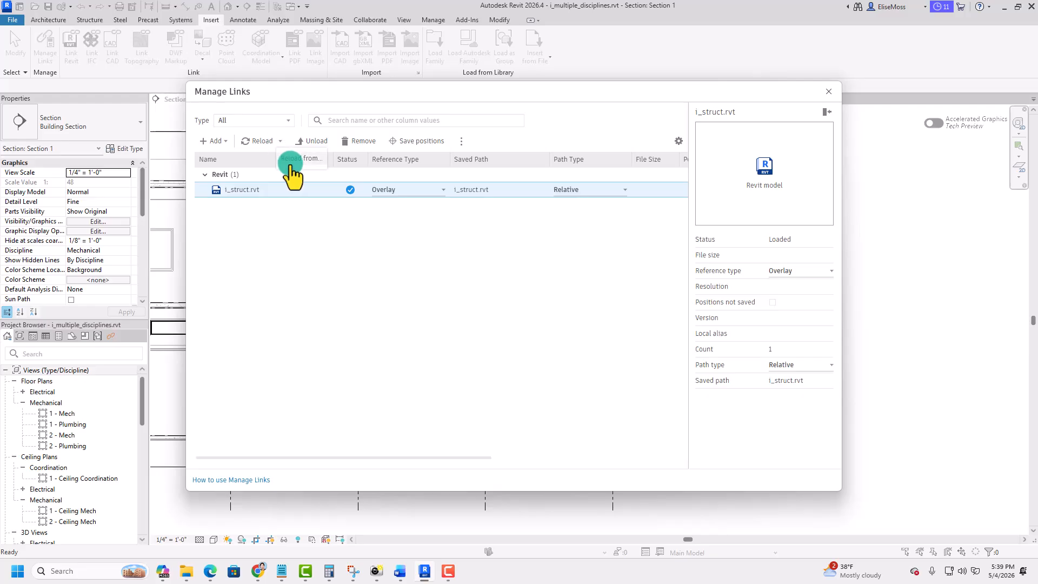
pyautogui.click(307, 162)
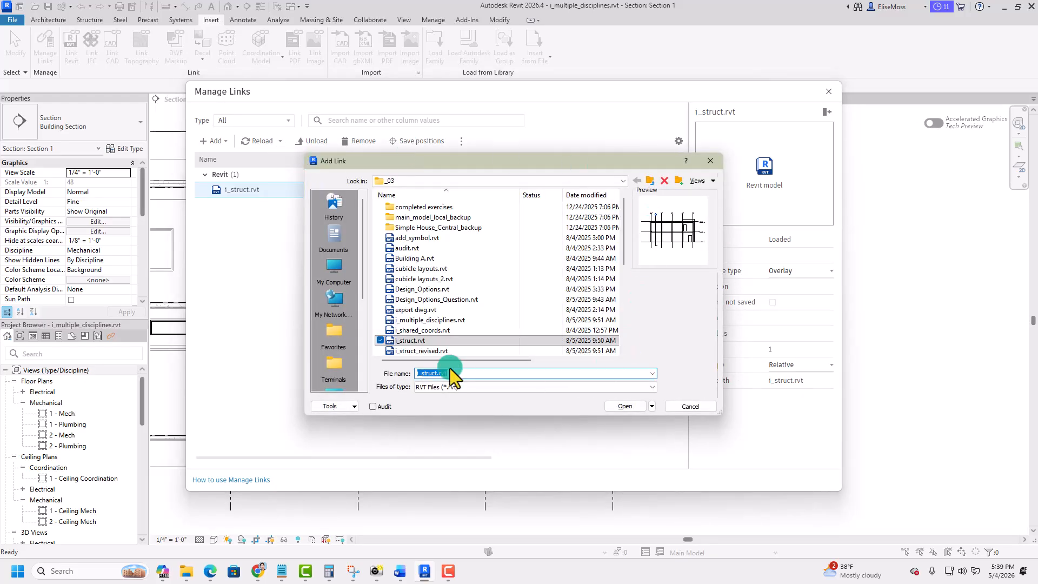
pyautogui.click(378, 349)
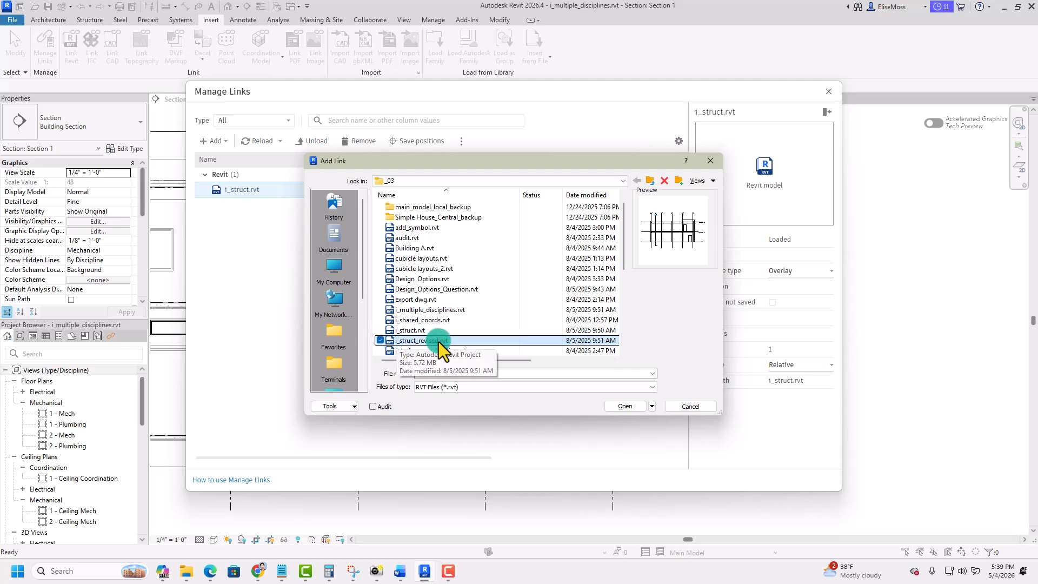
pyautogui.click(639, 409)
pyautogui.click(620, 407)
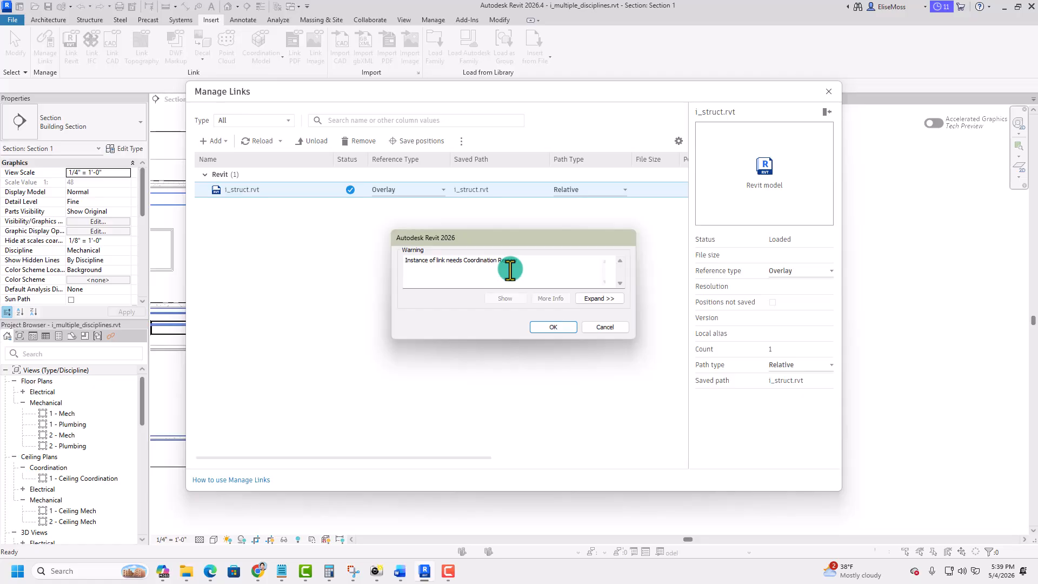
pyautogui.click(553, 327)
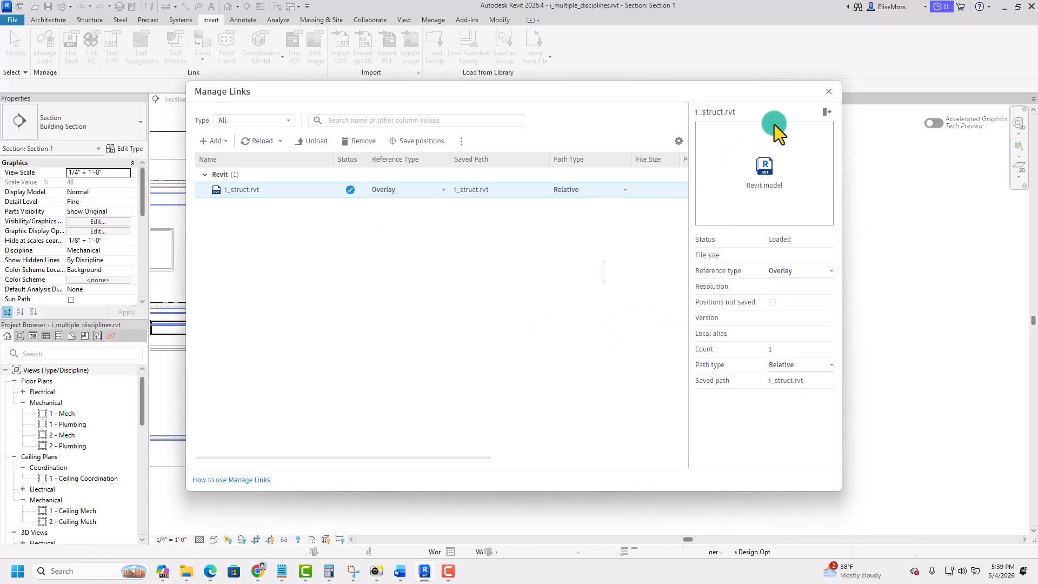
pyautogui.click(829, 92)
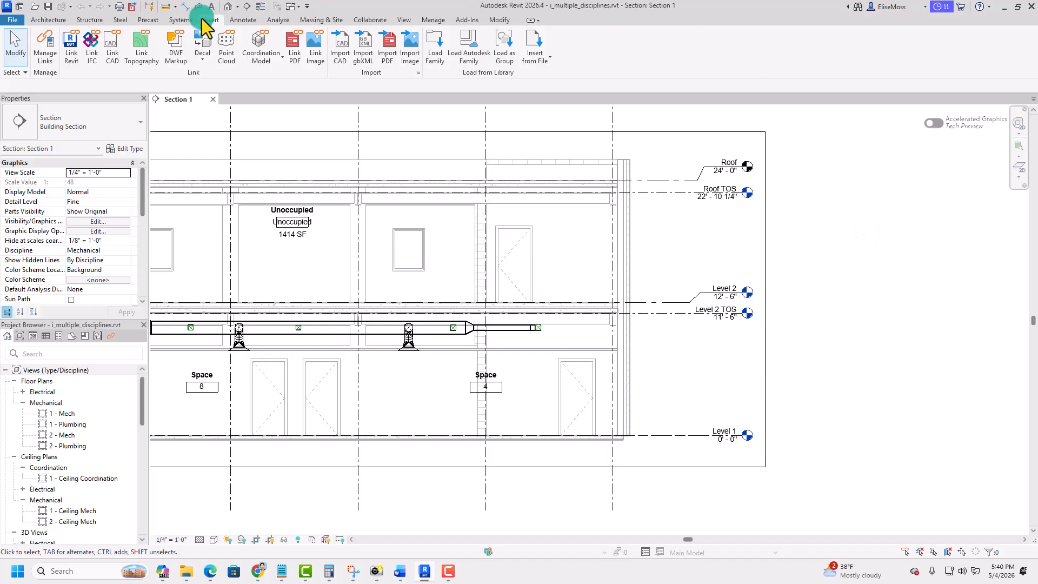
# - Open a Coordination Review for the linked i_struct_revised.rvt model and move its window over the section view
pyautogui.click(367, 19)
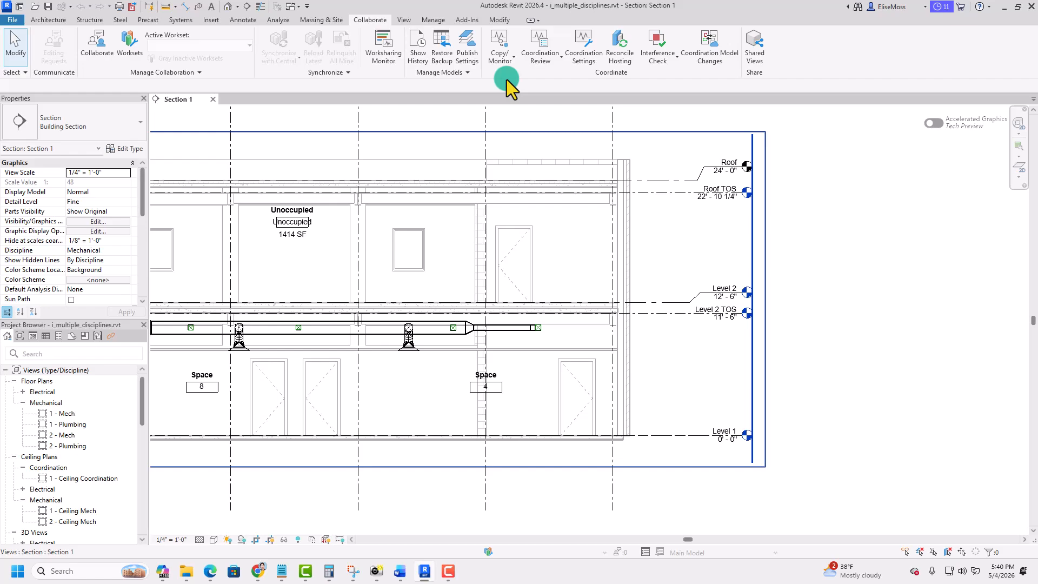
pyautogui.click(551, 61)
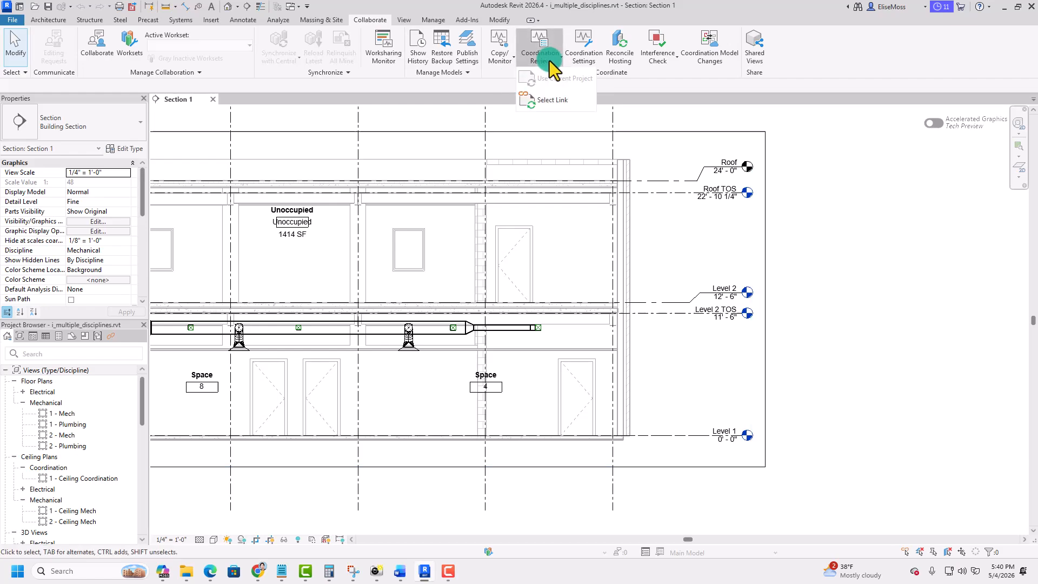
pyautogui.click(543, 104)
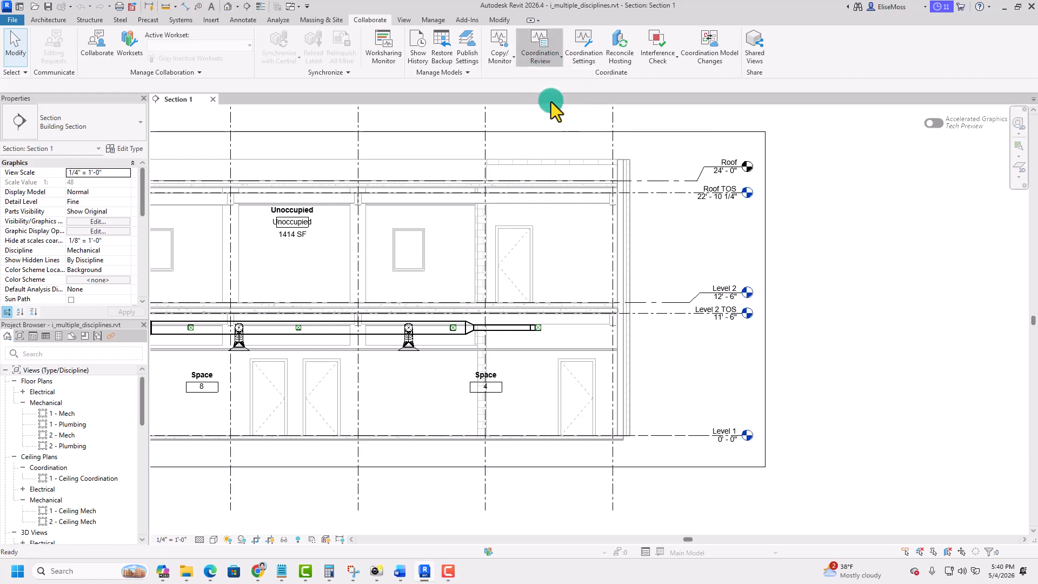
pyautogui.click(614, 189)
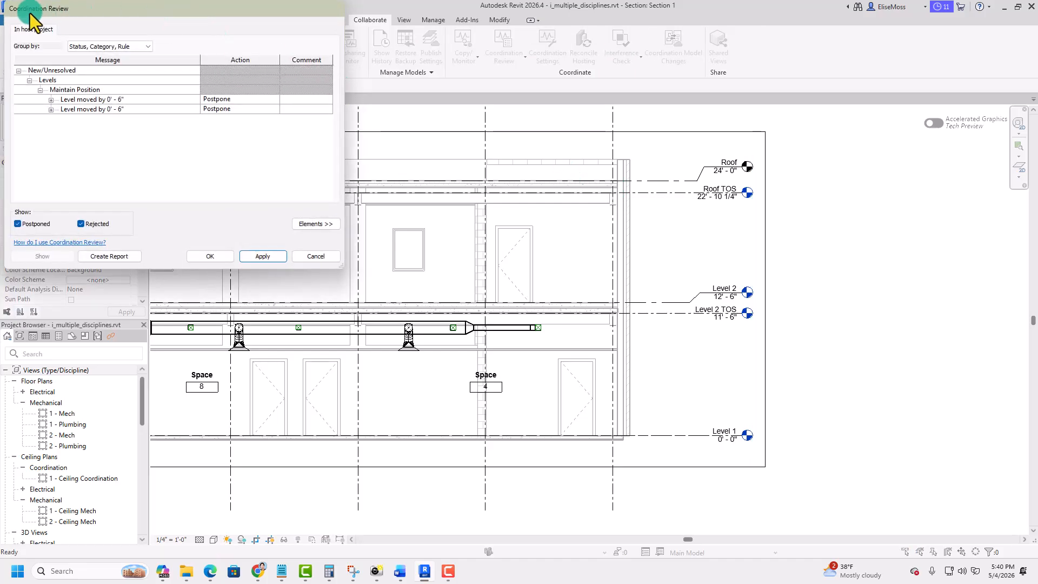
pyautogui.moveTo(30, 13); pyautogui.dragTo(348, 89)
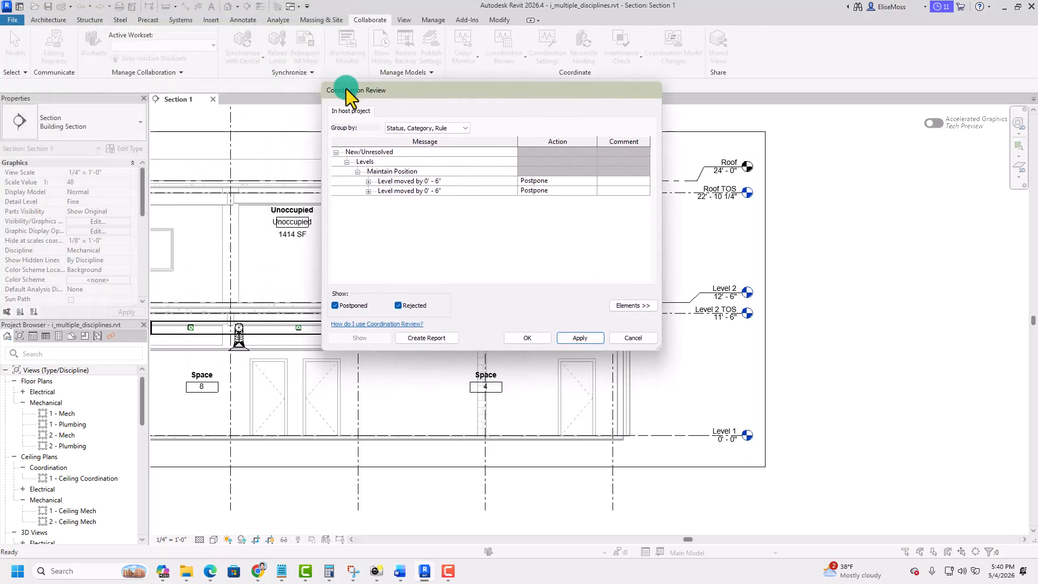
# - Expand the Roof level change, set its action to Move Level 'Roof', and add the comment "Approved"
pyautogui.click(376, 181)
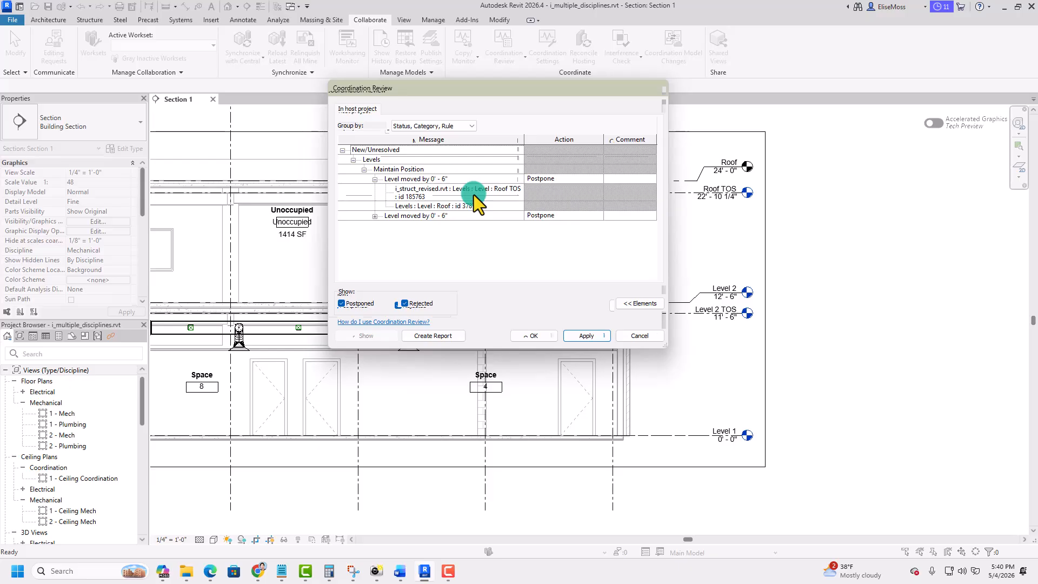
pyautogui.click(585, 183)
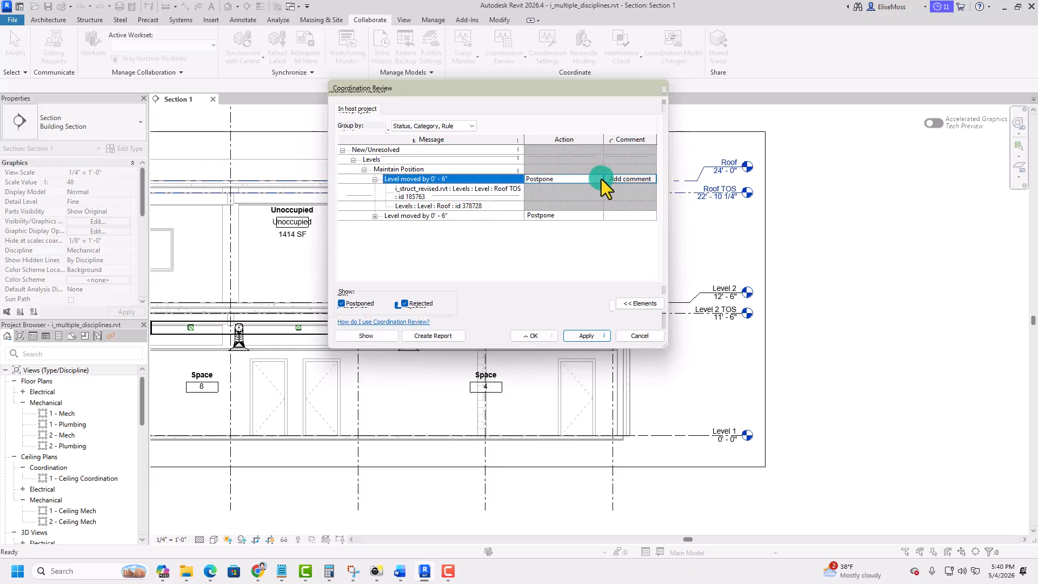
pyautogui.click(598, 181)
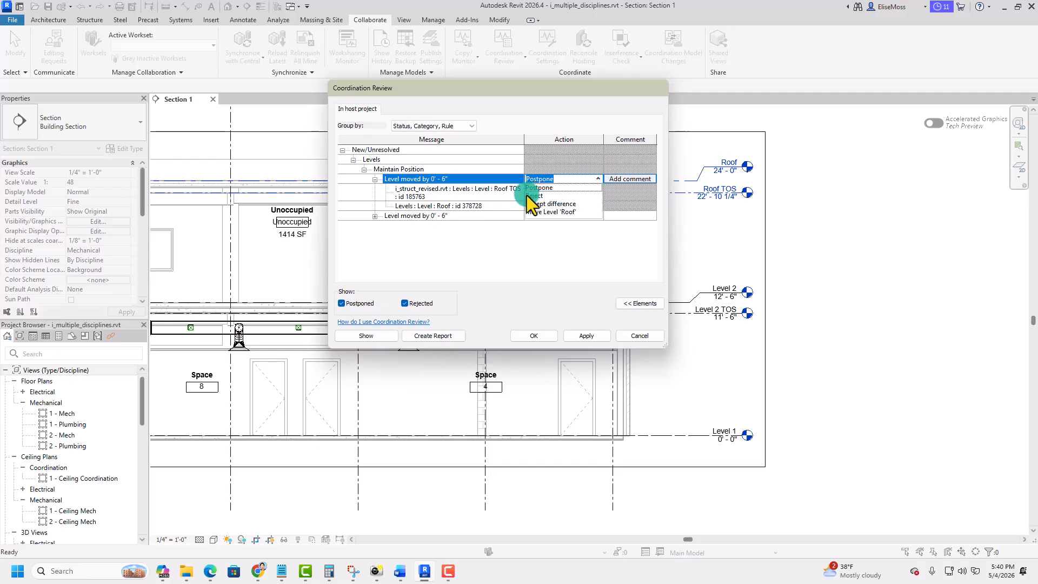
pyautogui.click(549, 215)
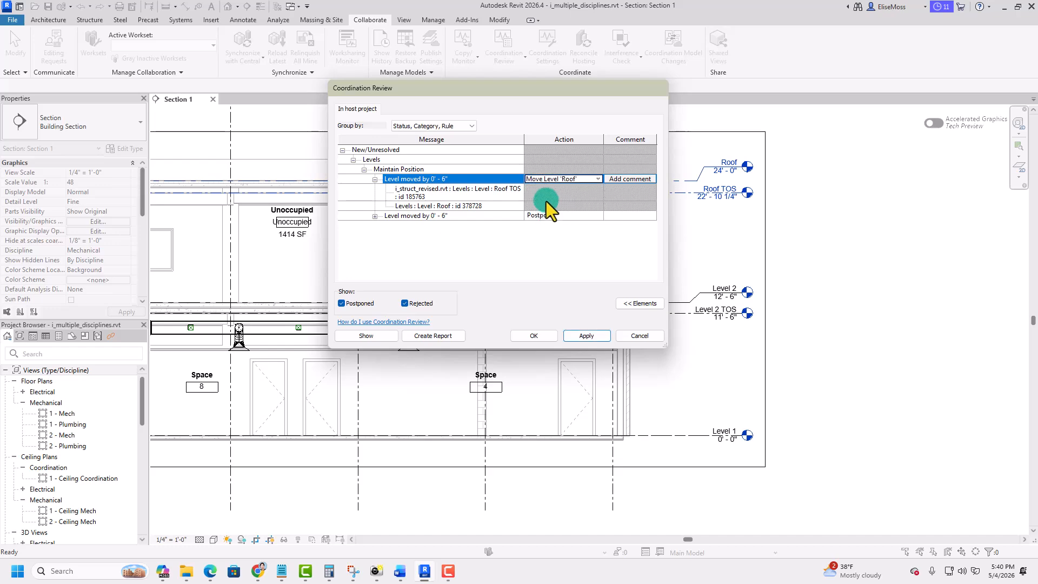
pyautogui.click(625, 180)
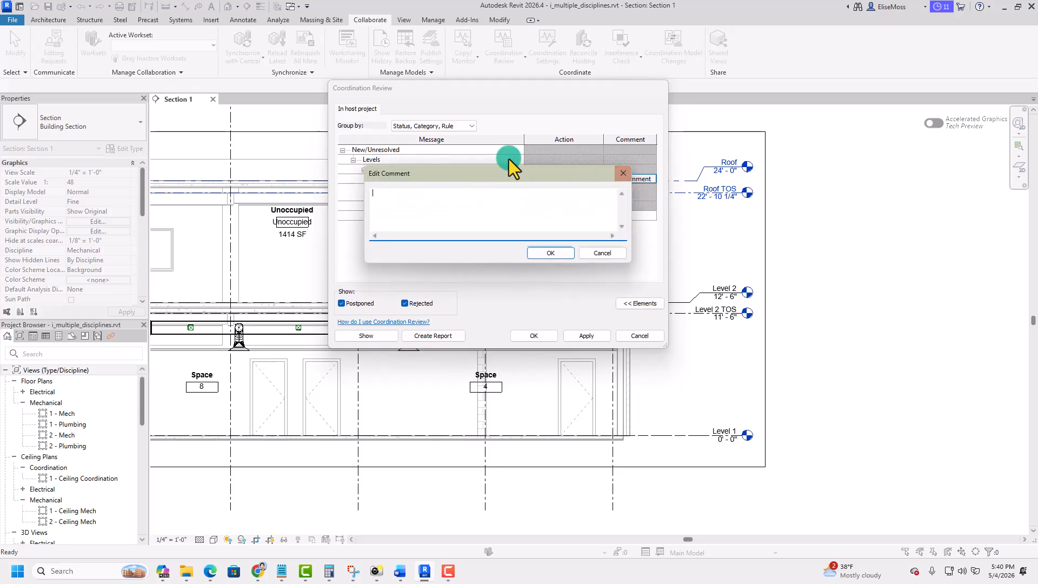
pyautogui.write('Ap')
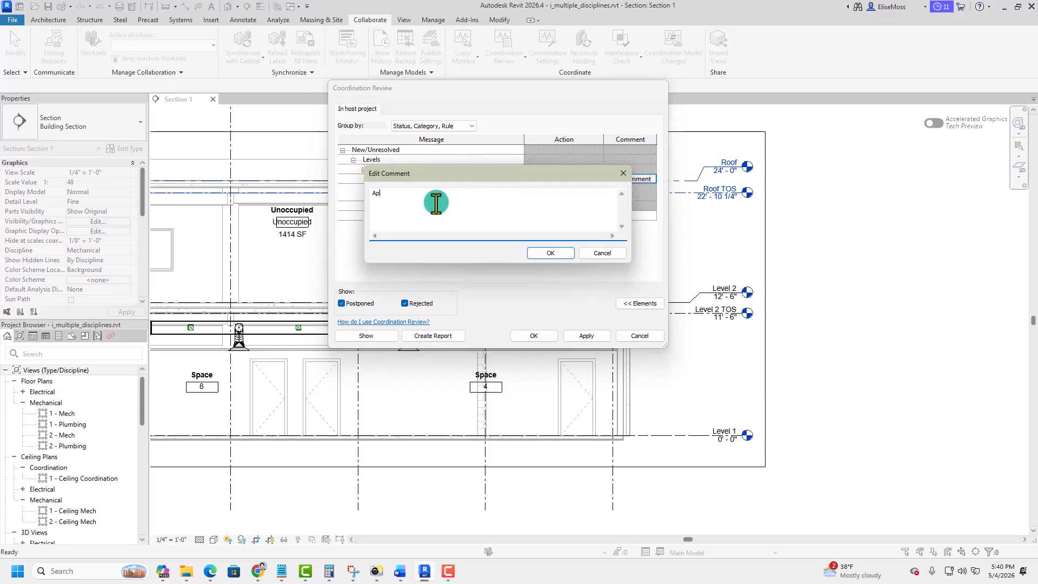
pyautogui.write('proved')
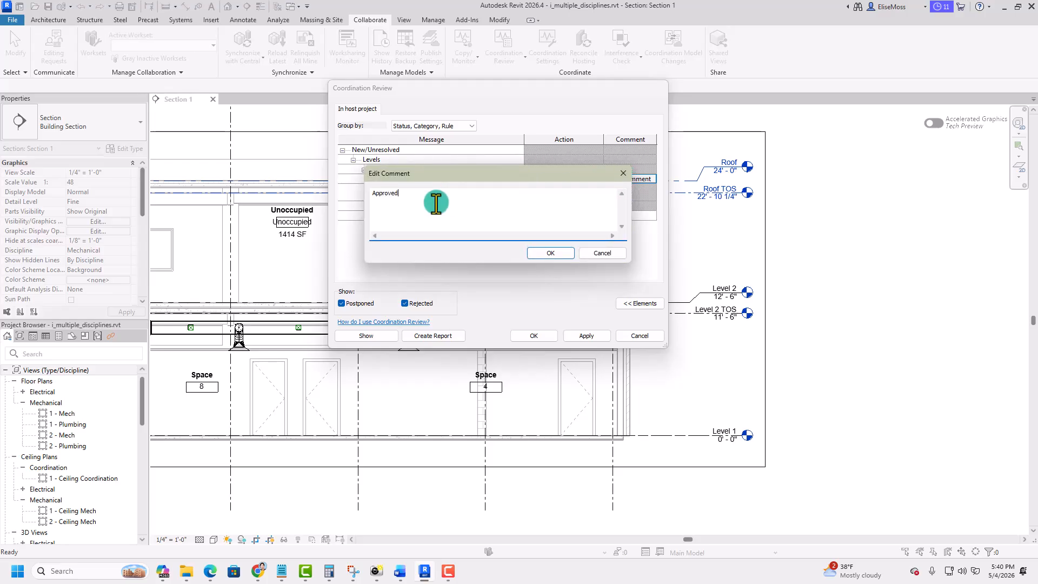
pyautogui.click(550, 253)
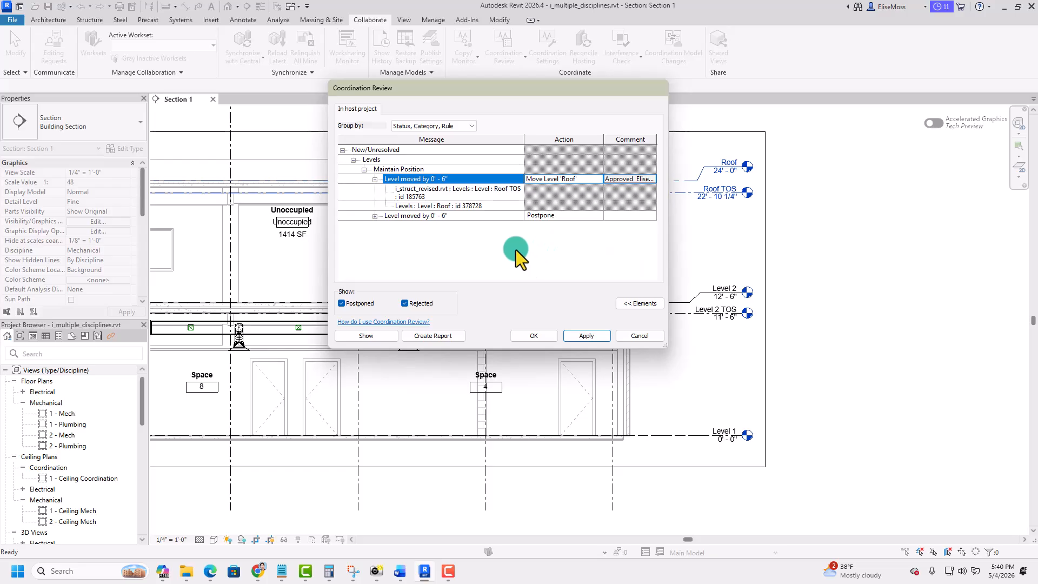
# - Expand the Level 2 change, set its action to Move Level 'Level 2', and add the comment "Approved"
pyautogui.click(375, 217)
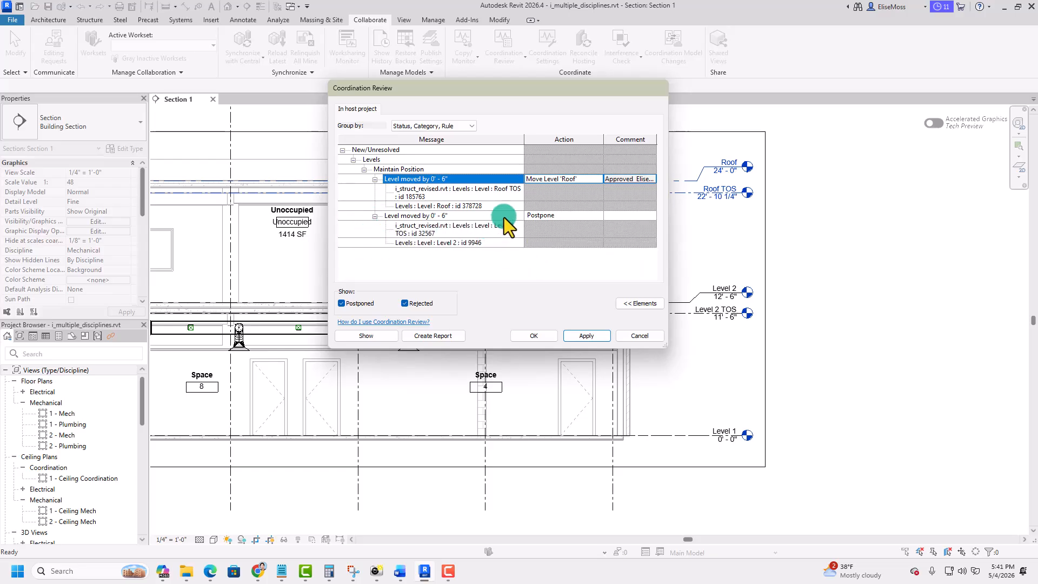
pyautogui.click(563, 215)
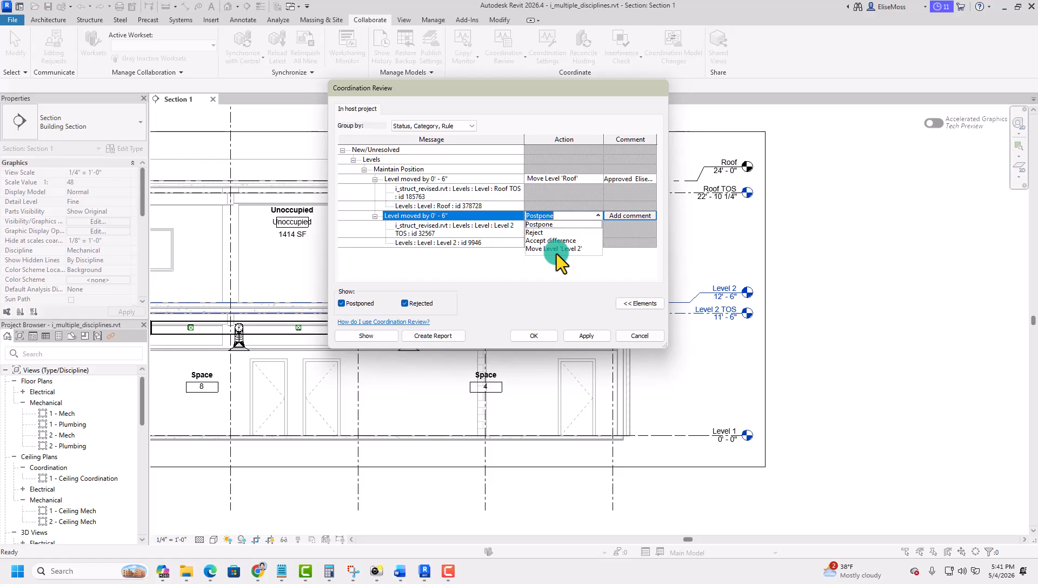
pyautogui.click(556, 248)
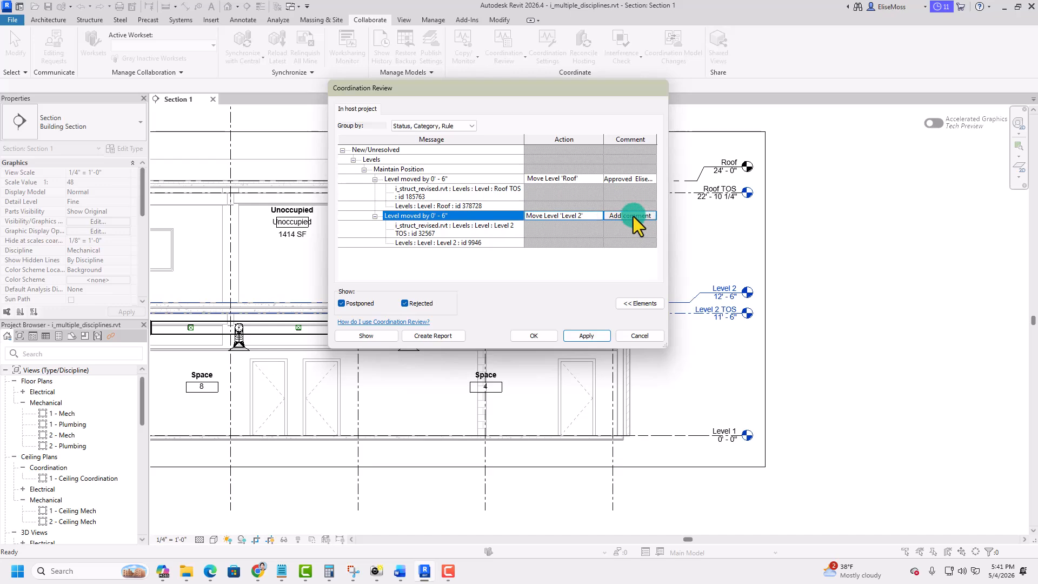
pyautogui.click(634, 217)
pyautogui.write('A')
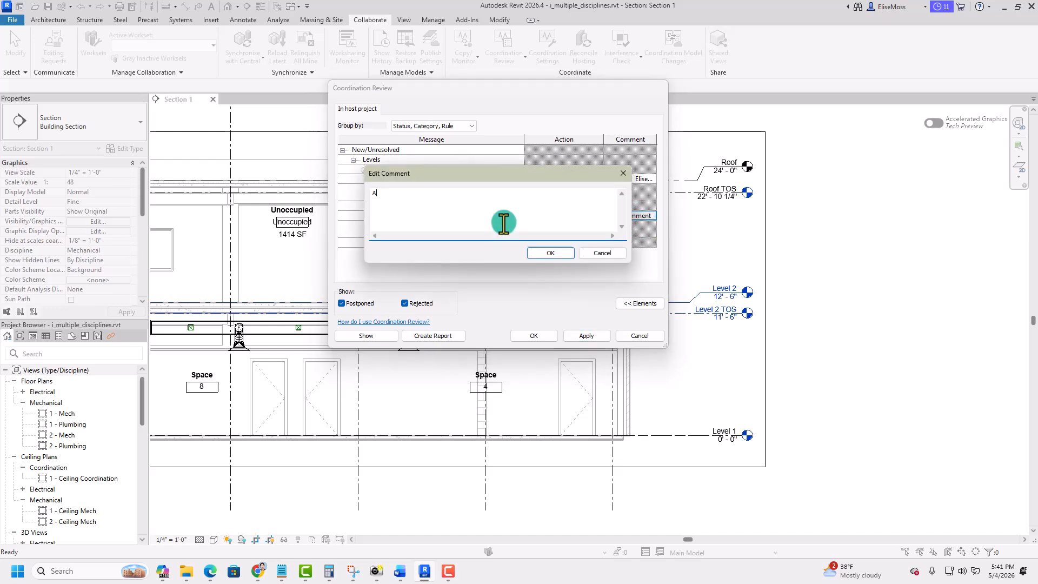
pyautogui.write('pproved')
pyautogui.click(550, 251)
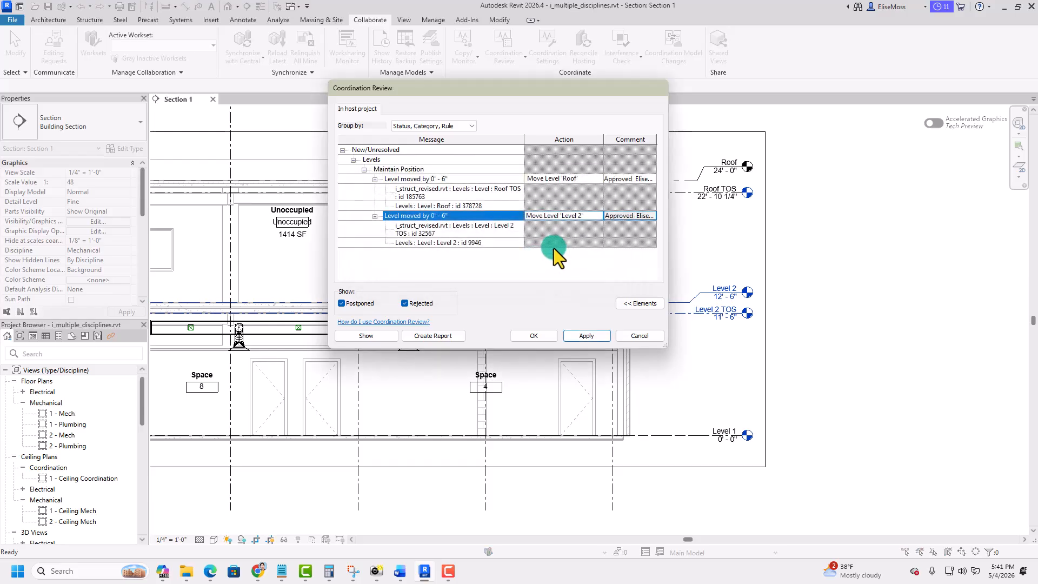
# - Create a coordination report and save it as the HTML file i_multiple_disciplines in the completed exercises folder
pyautogui.click(426, 337)
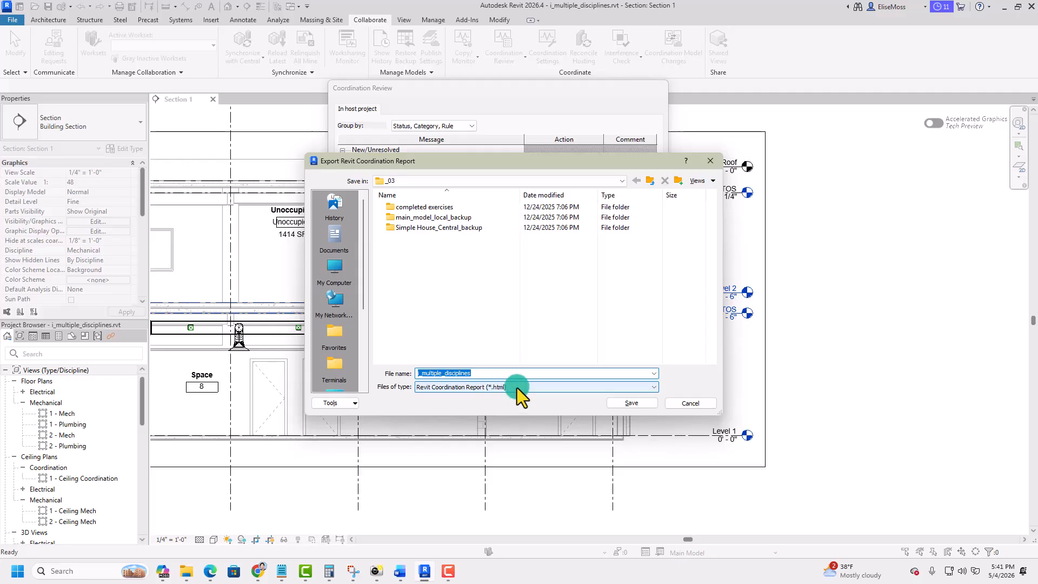
pyautogui.doubleClick(421, 209)
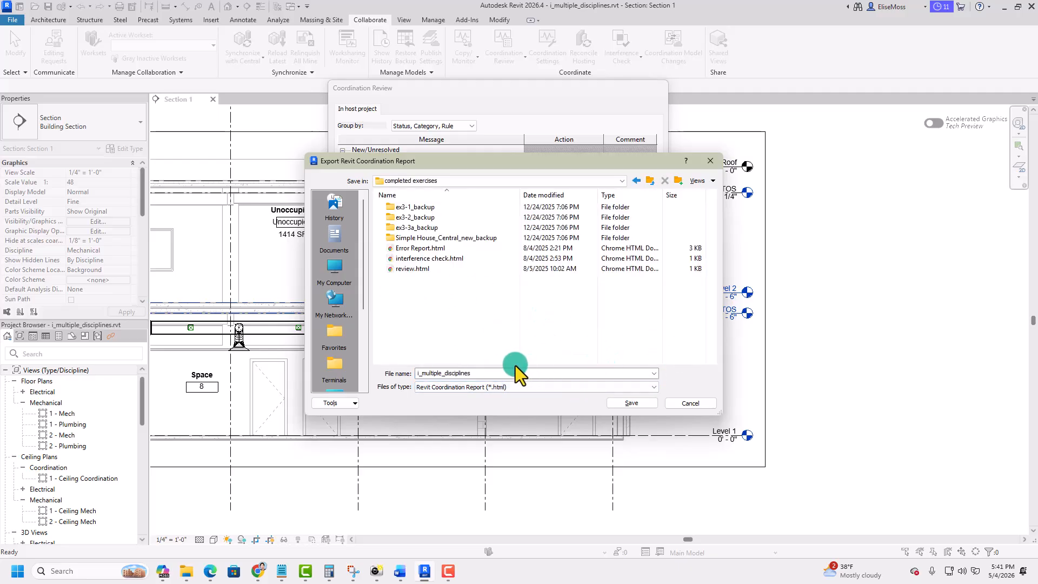
pyautogui.click(623, 405)
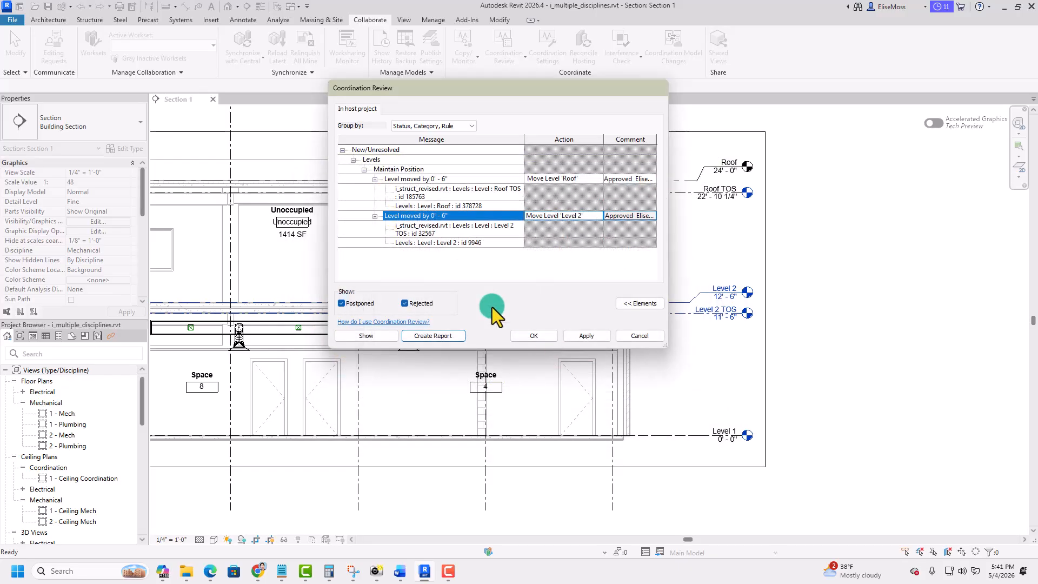
# - Finish the Coordination Review to carry out the chosen level moves, and dismiss the overlapping floors warning
pyautogui.click(536, 336)
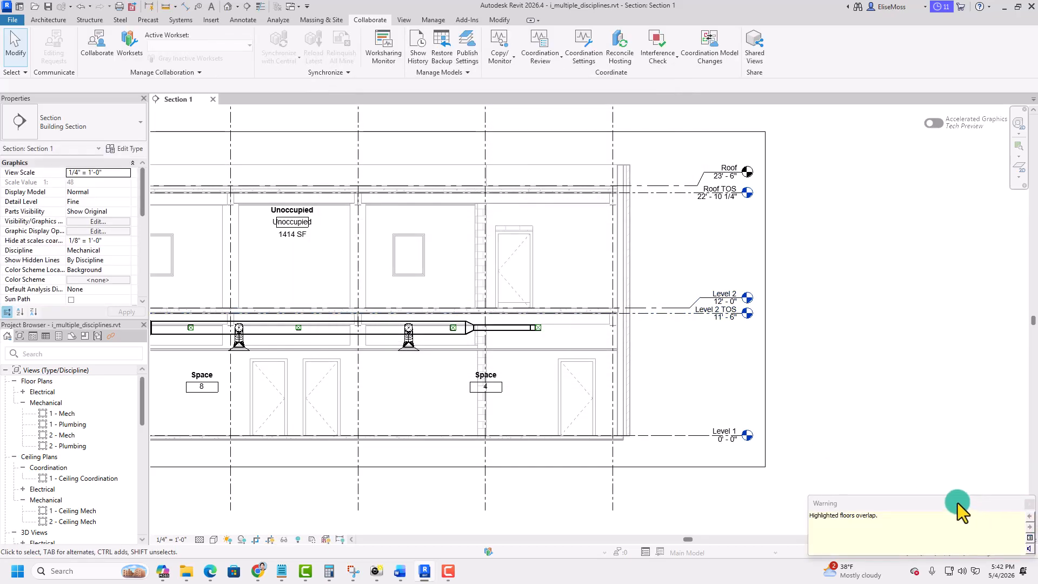
pyautogui.moveTo(958, 503); pyautogui.dragTo(768, 343)
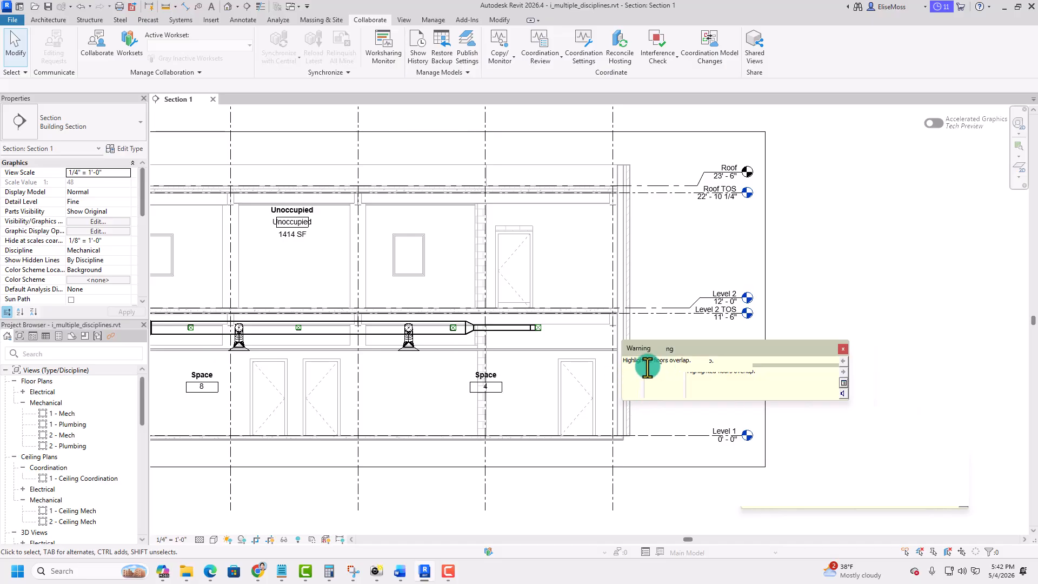
pyautogui.click(841, 351)
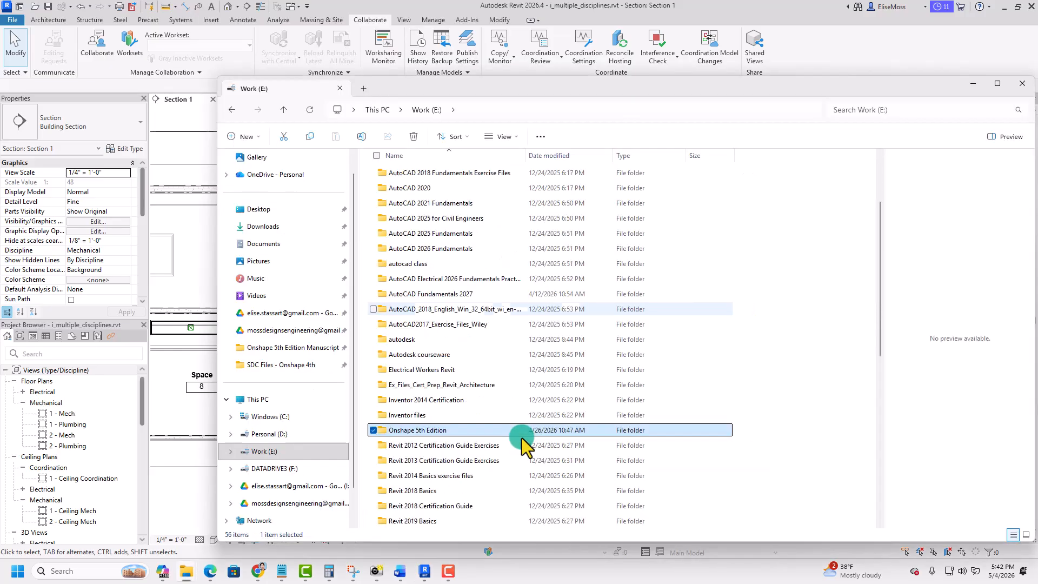
# - In File Explorer, find the i_multiple_disciplines report in the completed exercises folder and open it in a maximized Chrome window
pyautogui.scroll(-7, 522, 439)
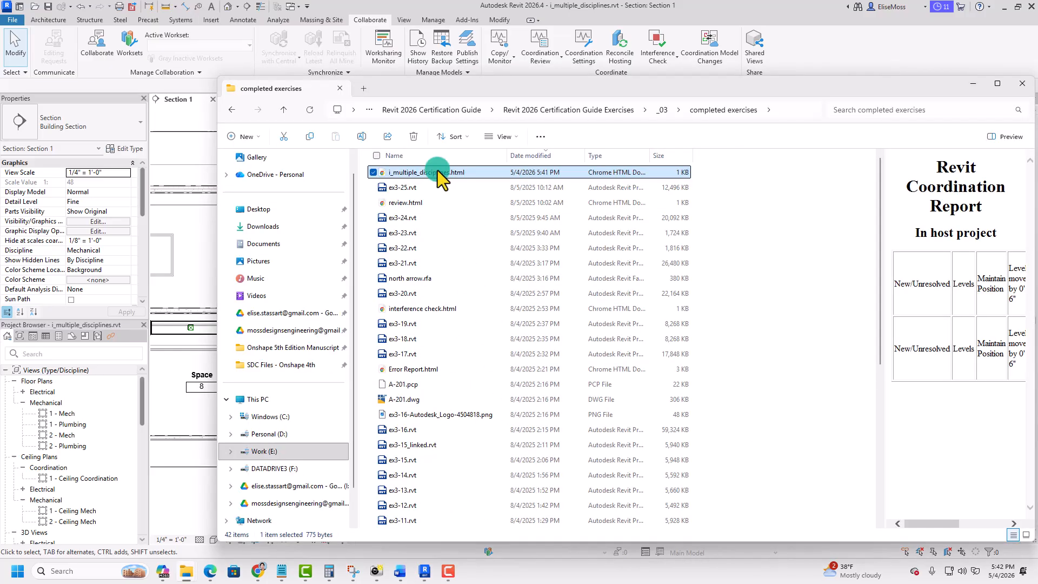
pyautogui.rightClick(437, 173)
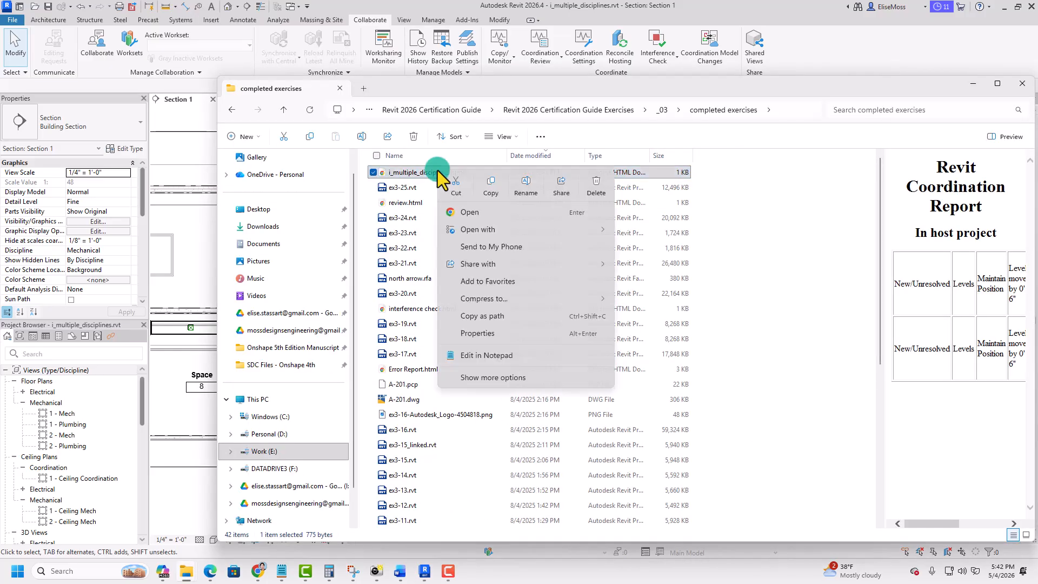
pyautogui.click(485, 212)
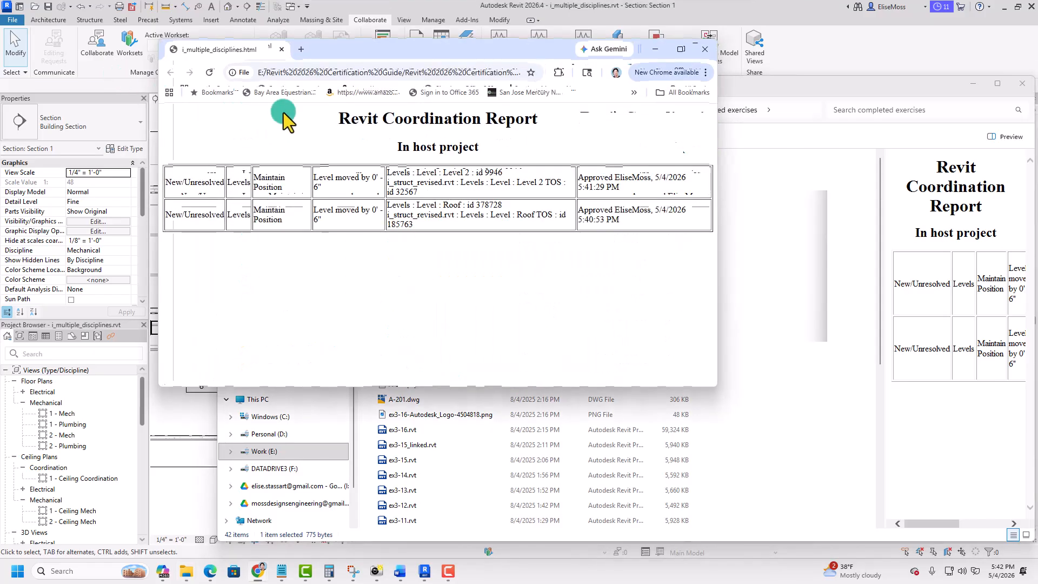
pyautogui.click(681, 48)
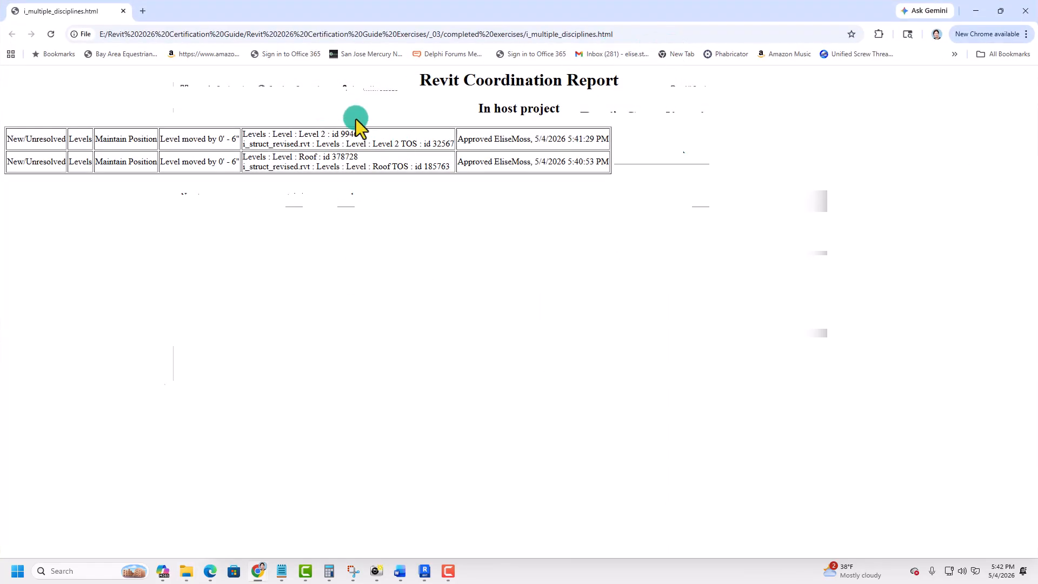